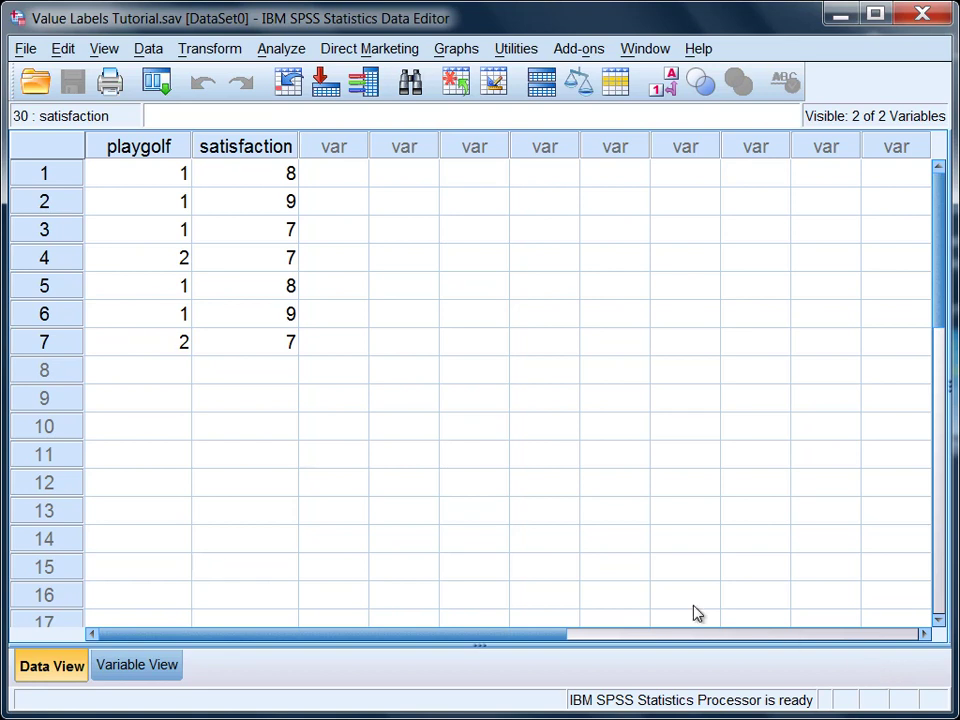
# - In Data View, review the playgolf and satisfaction columns and playgolf's codes 1 and 2
pyautogui.click(160, 150)
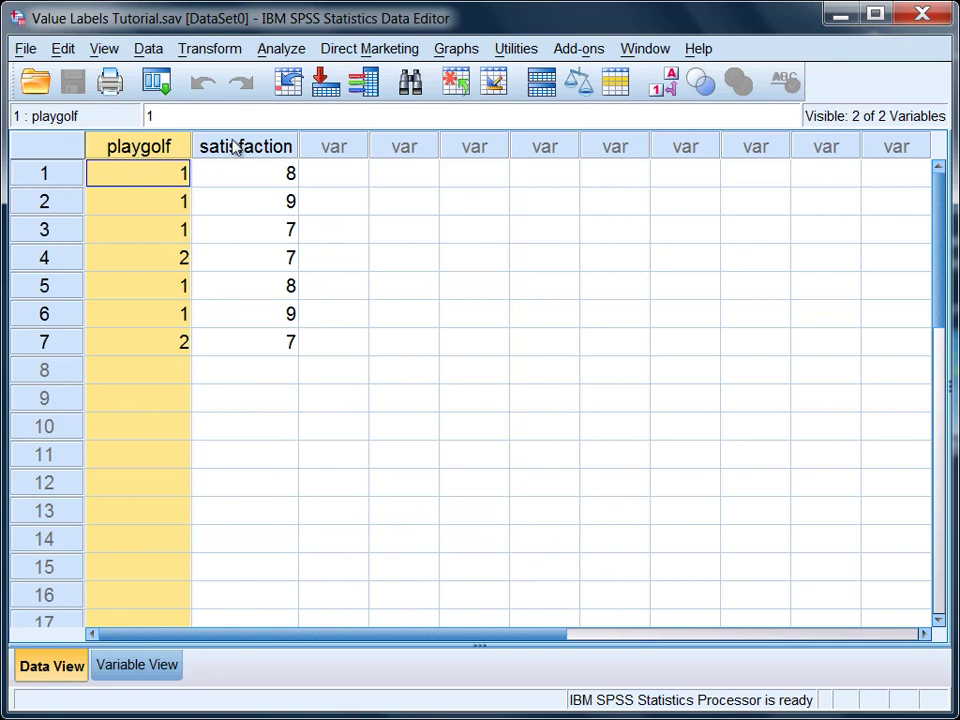
pyautogui.click(232, 146)
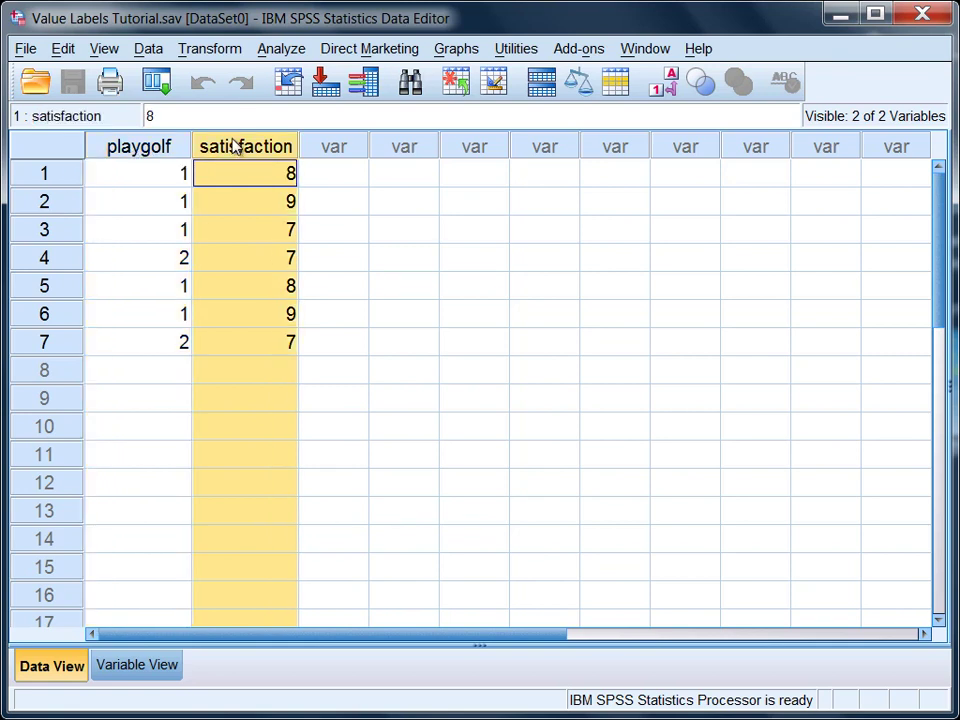
pyautogui.click(166, 148)
pyautogui.click(183, 174)
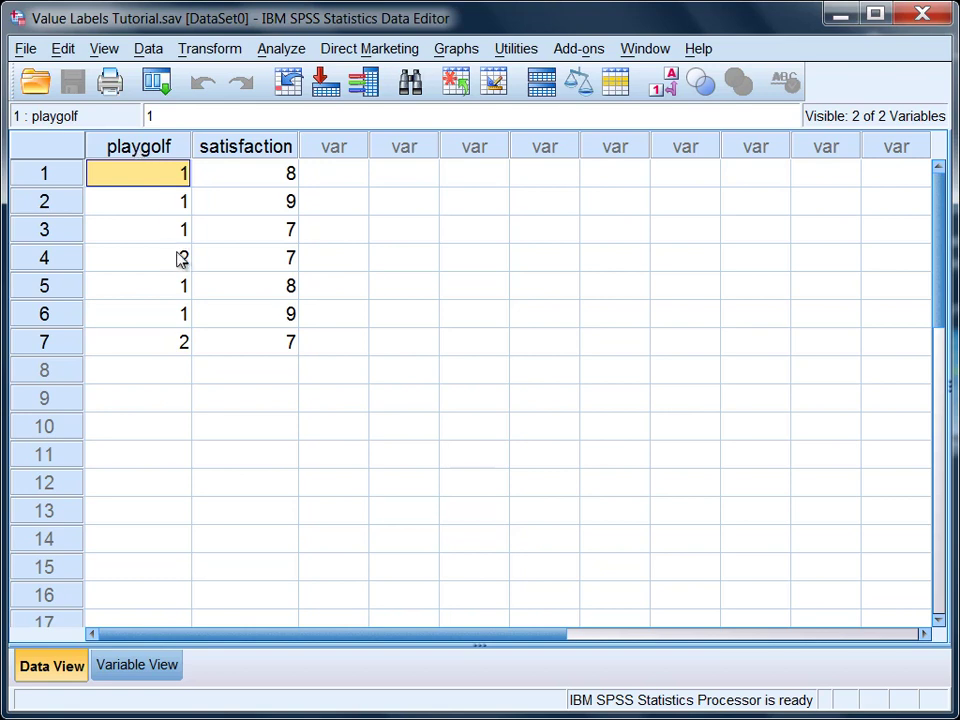
pyautogui.click(240, 150)
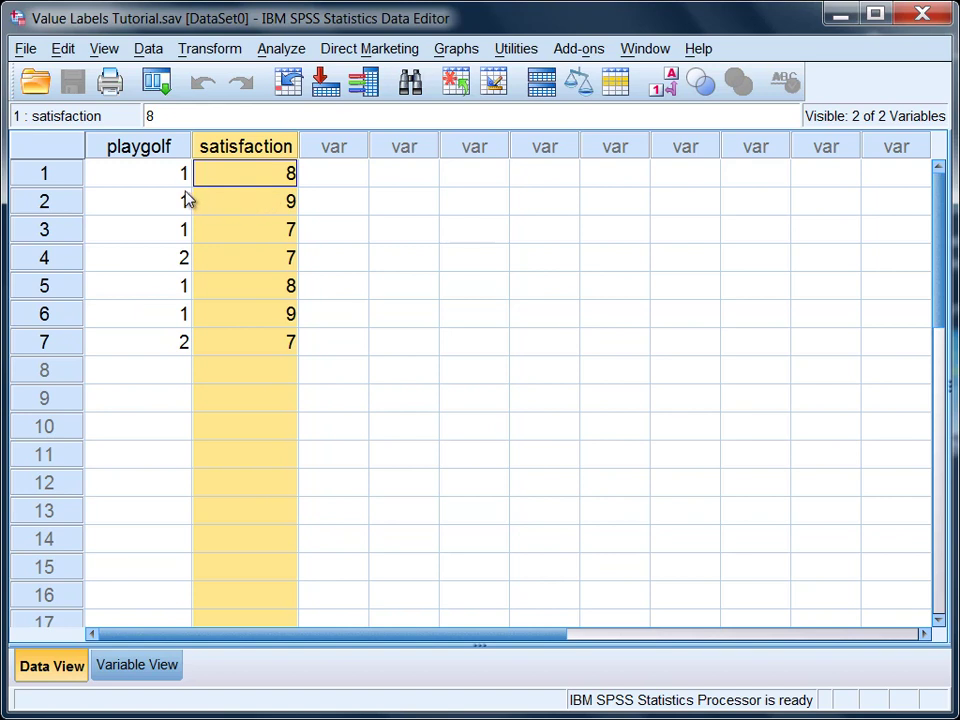
pyautogui.click(157, 152)
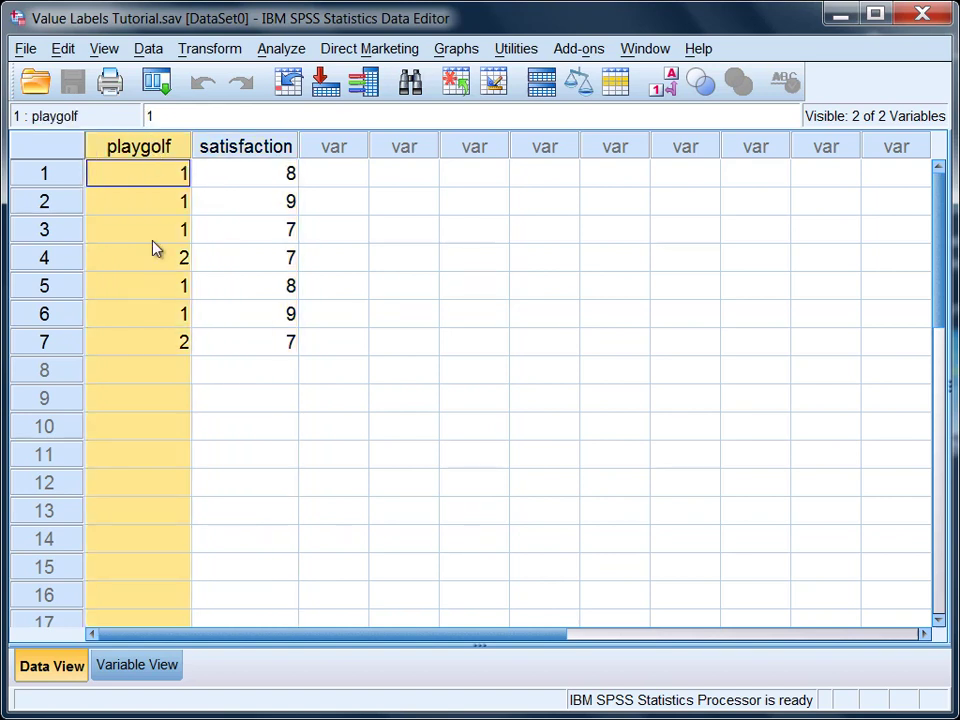
pyautogui.click(171, 316)
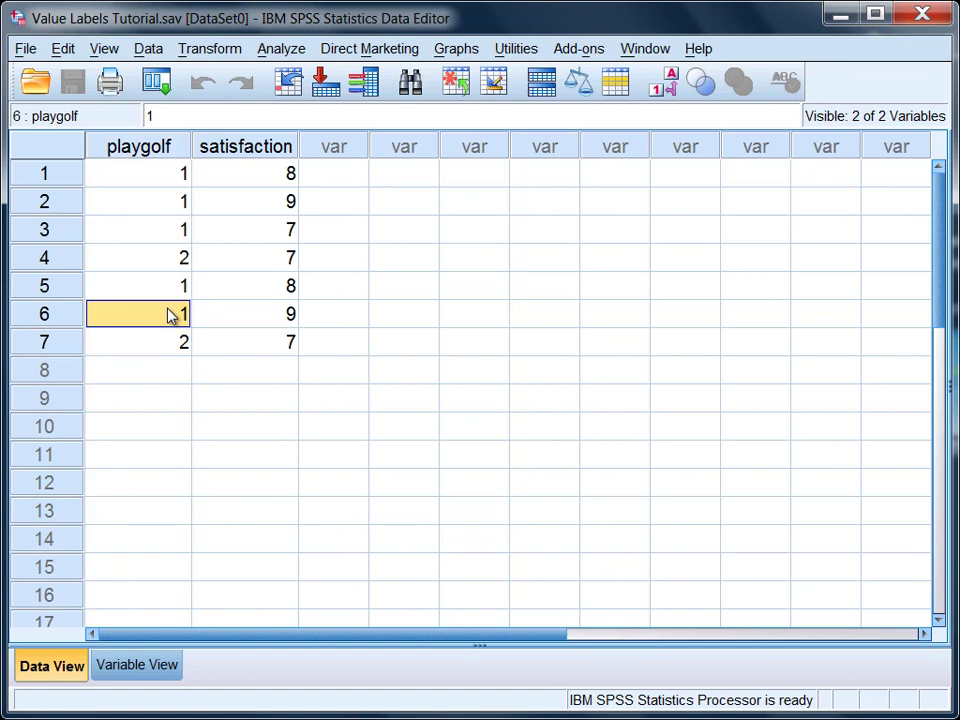
pyautogui.click(166, 180)
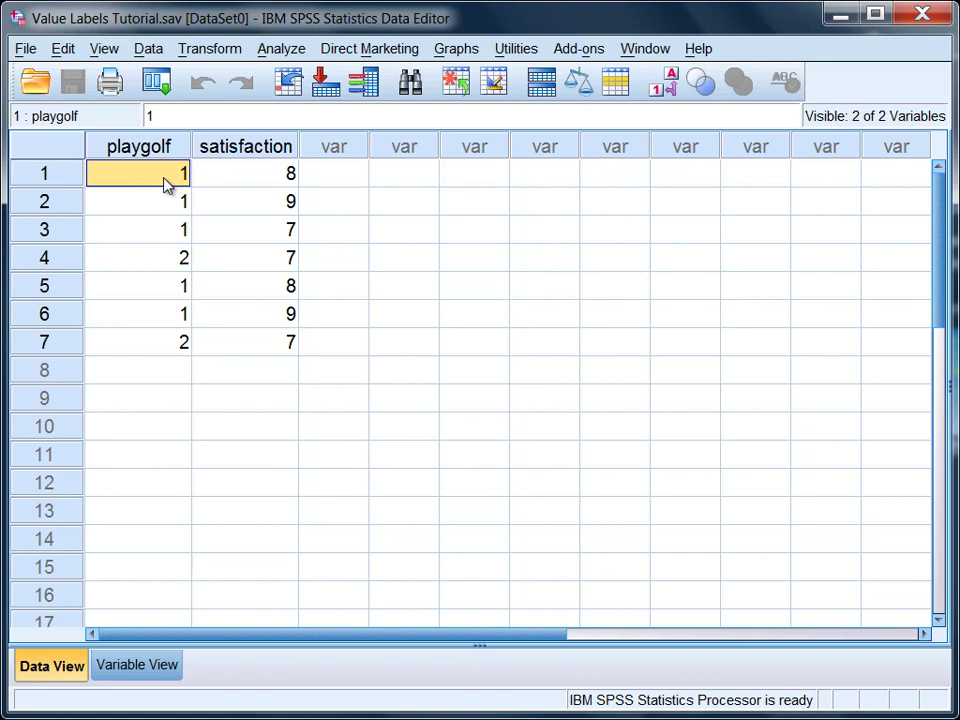
pyautogui.click(156, 260)
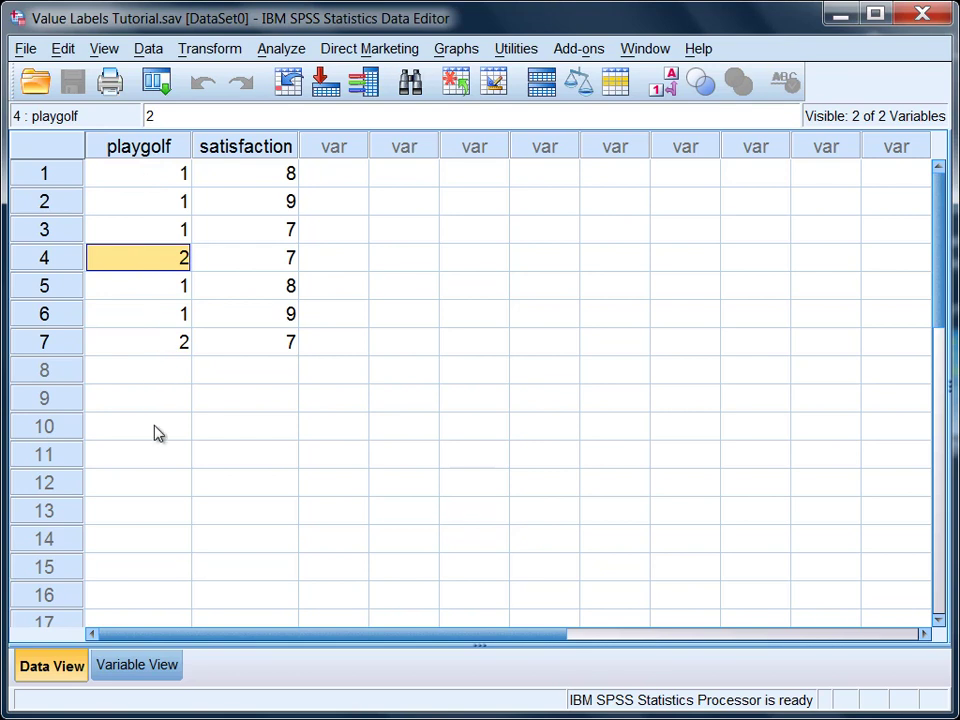
# - In Variable View, bring up the Value Labels dialog for playgolf
pyautogui.click(137, 666)
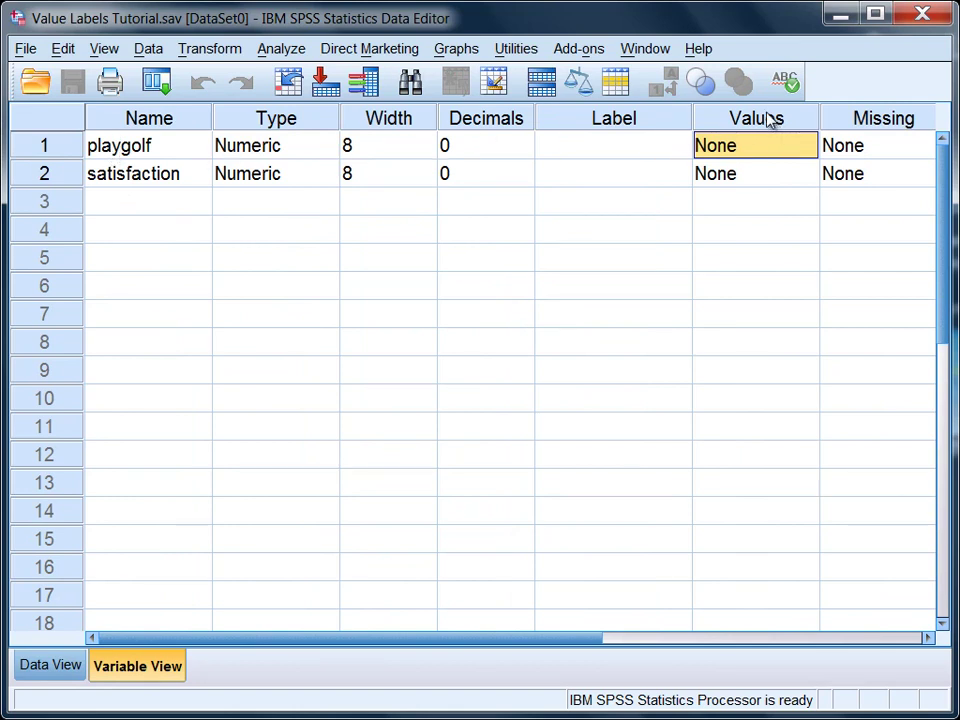
pyautogui.click(765, 148)
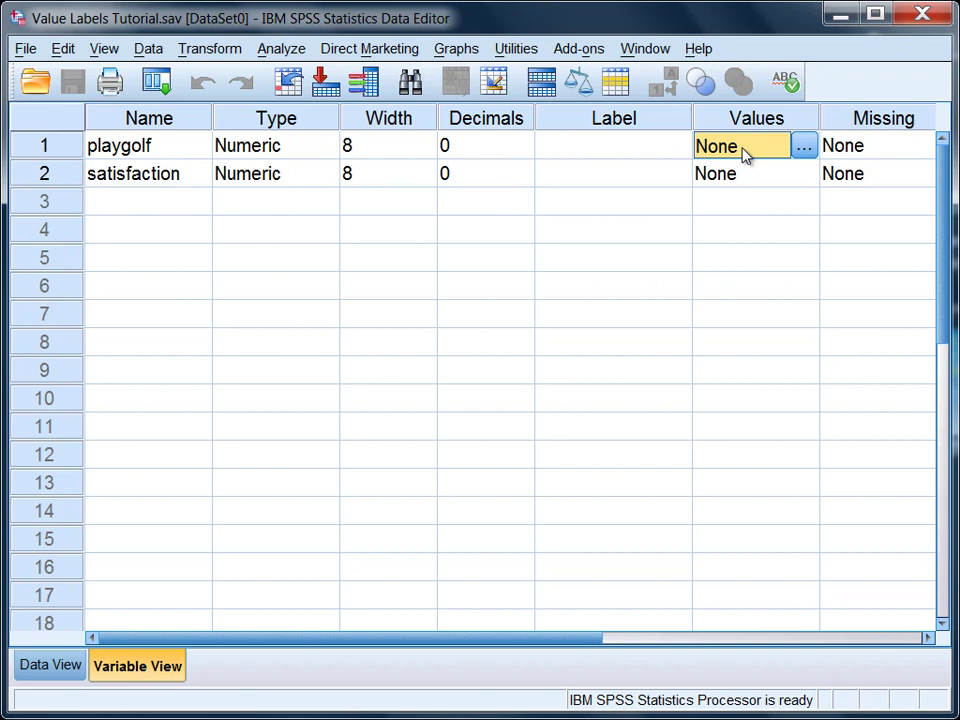
pyautogui.click(801, 146)
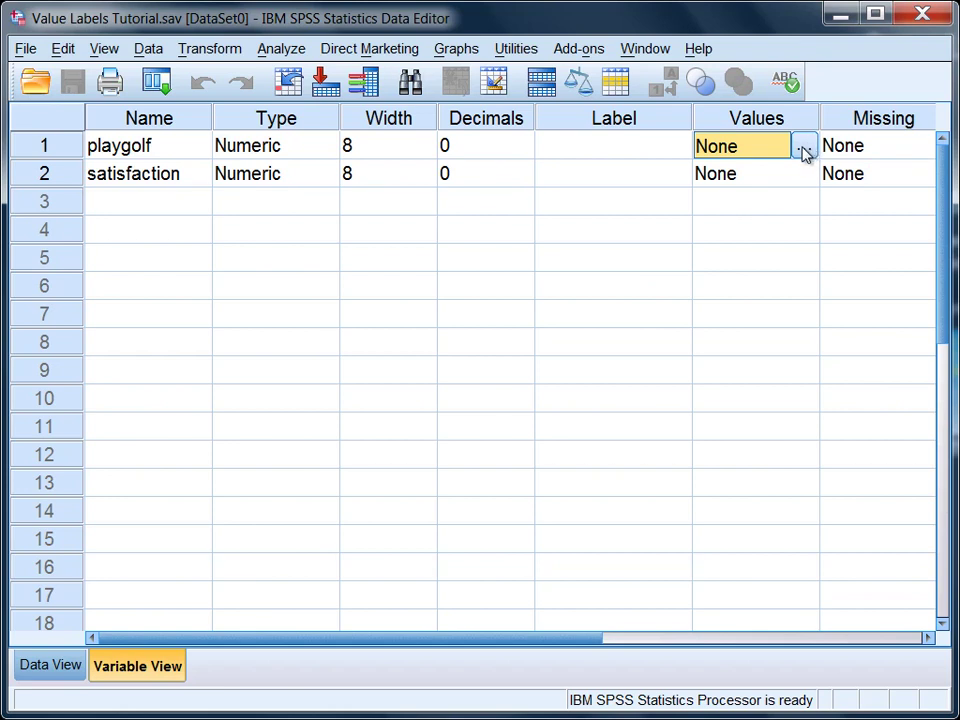
# - Add playgolf value labels: value 1 labelled 'Yes' and value 2 labelled 'No'
pyautogui.click(805, 149)
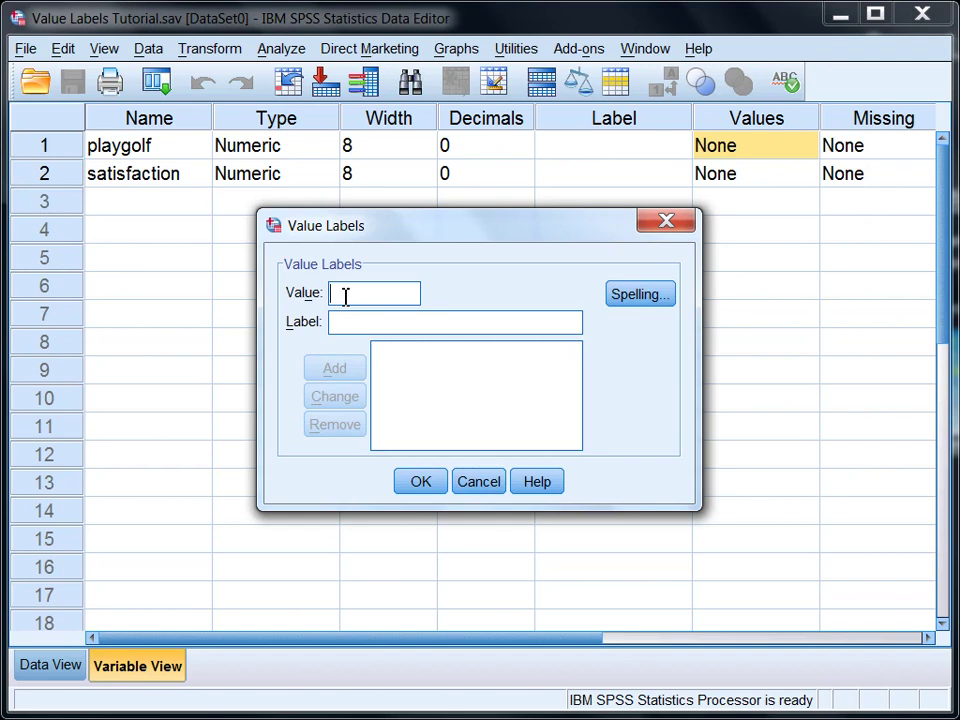
pyautogui.write('1')
pyautogui.click(339, 321)
pyautogui.write('Yes')
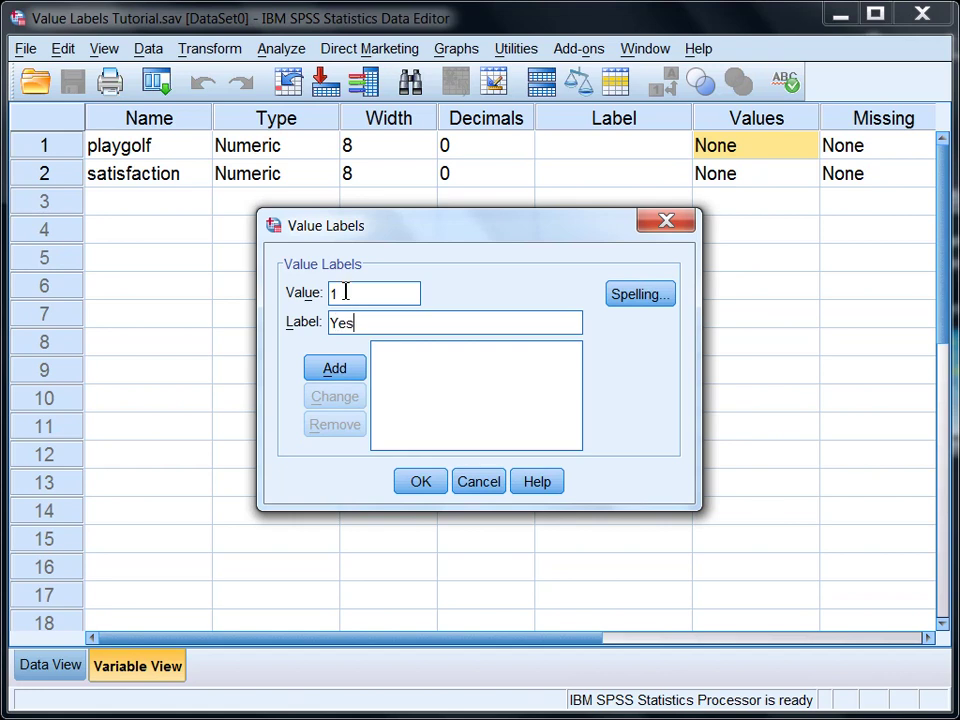
pyautogui.click(348, 370)
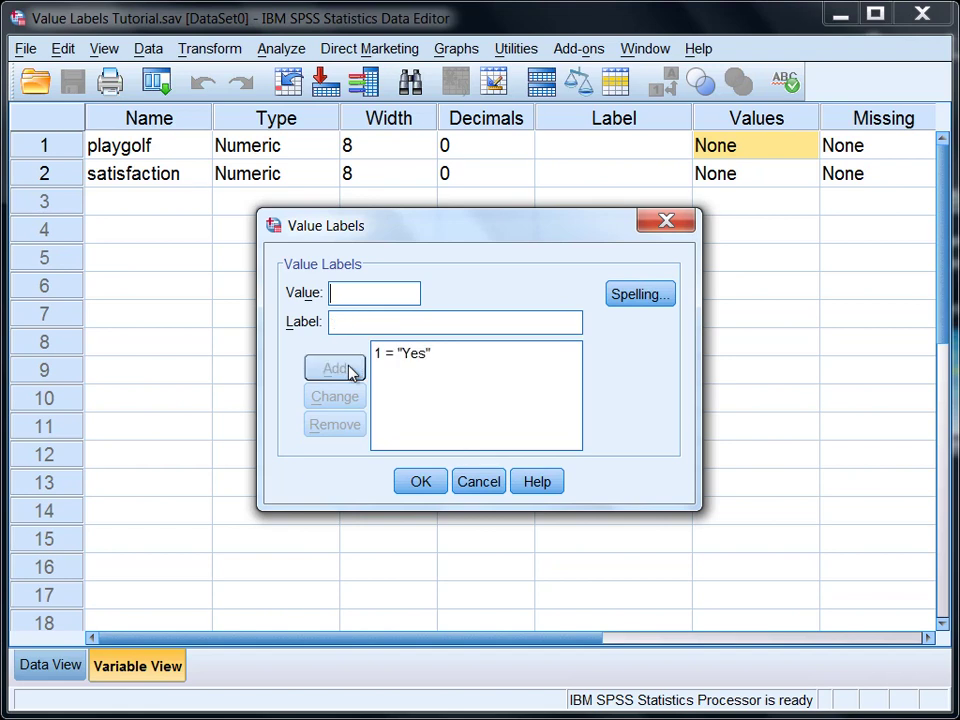
pyautogui.click(340, 299)
pyautogui.write('2')
pyautogui.write('No')
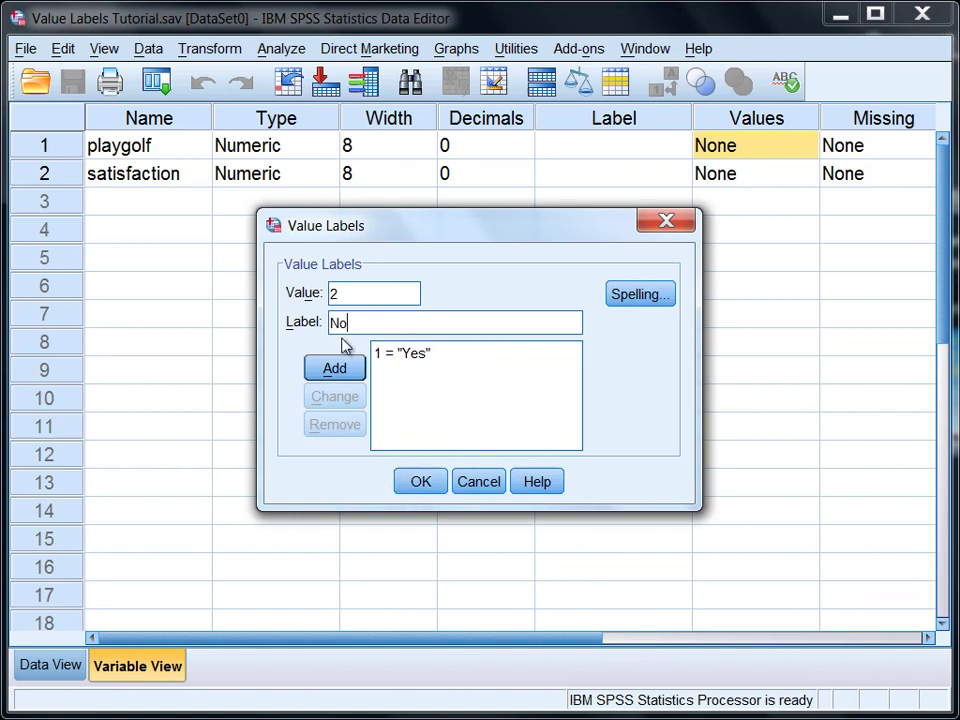
pyautogui.click(337, 369)
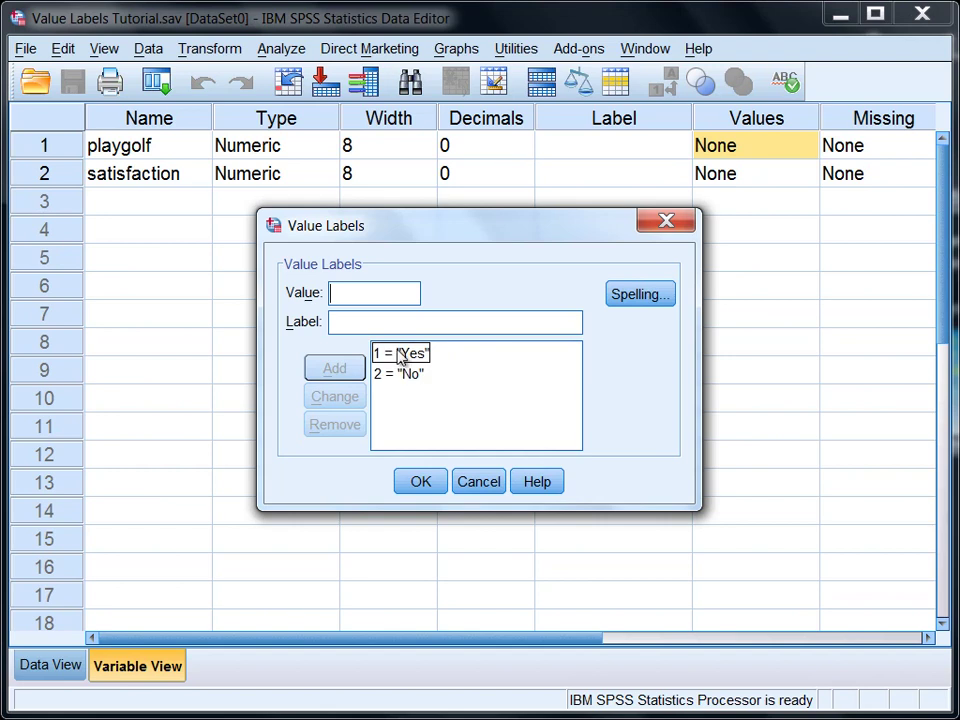
# - Confirm the 1=Yes, 2=No labels and narrow the Values column slightly
pyautogui.click(420, 484)
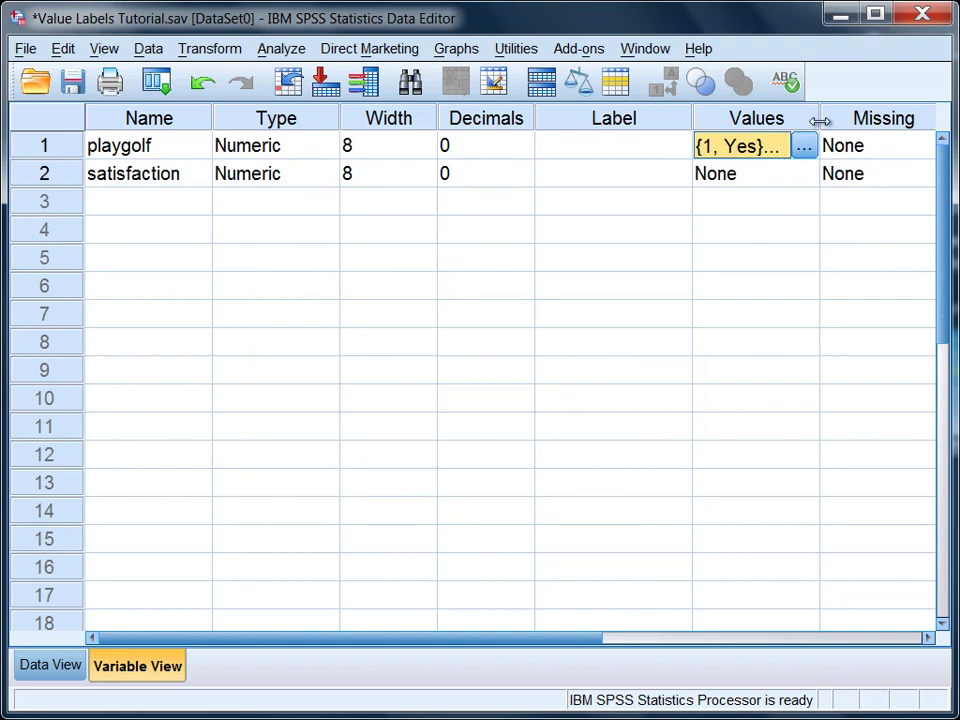
pyautogui.moveTo(819, 121)
pyautogui.mouseDown()
pyautogui.moveTo(921, 101)
pyautogui.moveTo(741, 107)
pyautogui.moveTo(803, 112)
pyautogui.mouseUp()
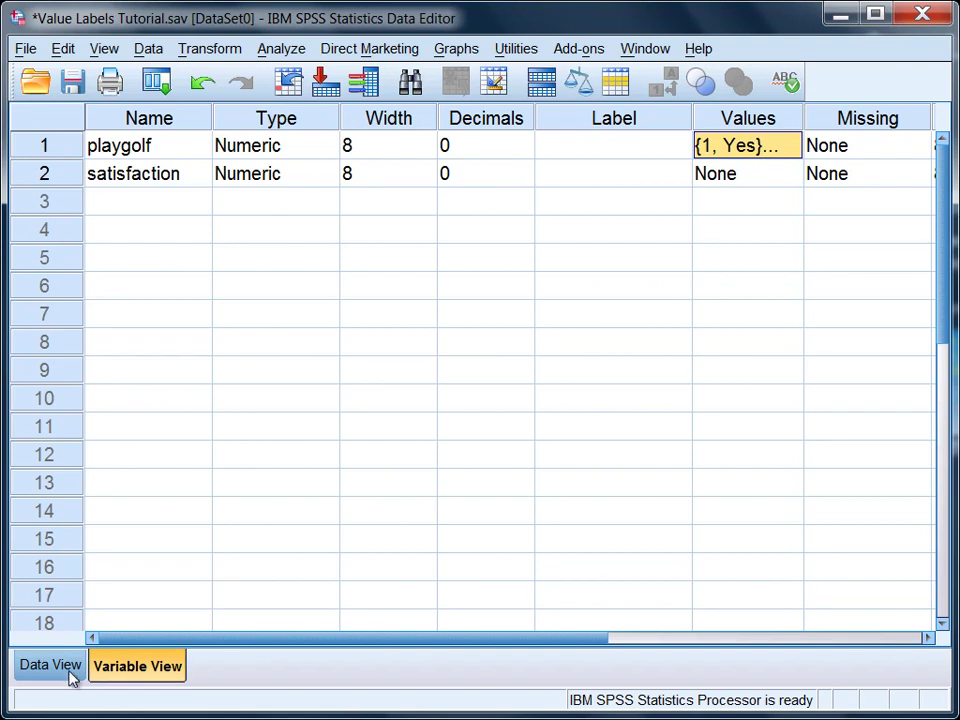
# - In Data View, toggle value labels to compare Yes/No with codes, ending on raw 1 and 2
pyautogui.click(43, 676)
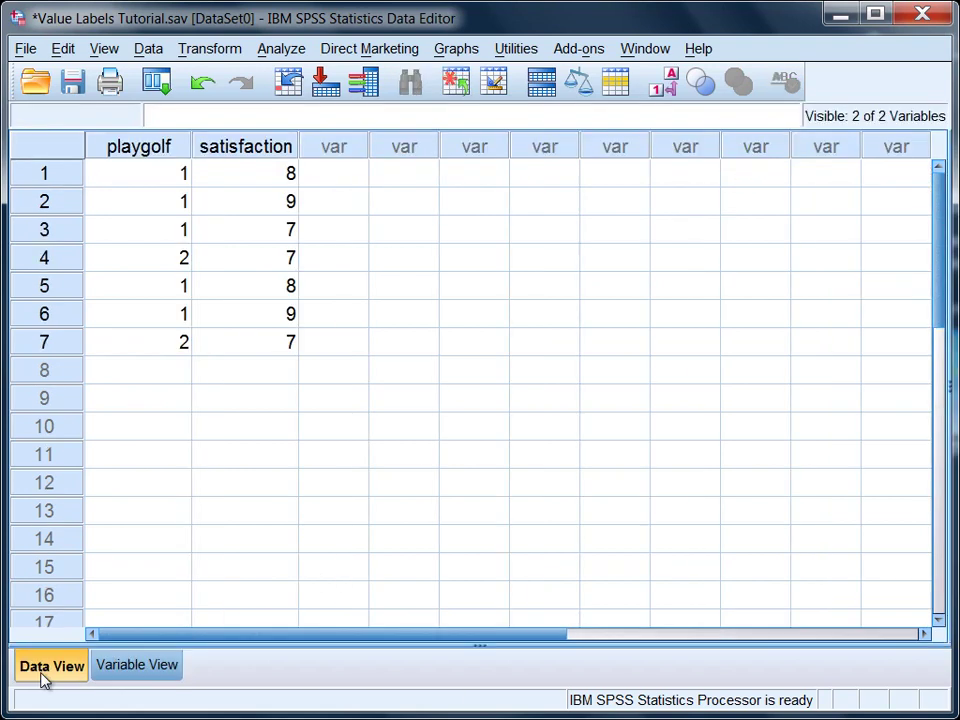
pyautogui.click(672, 92)
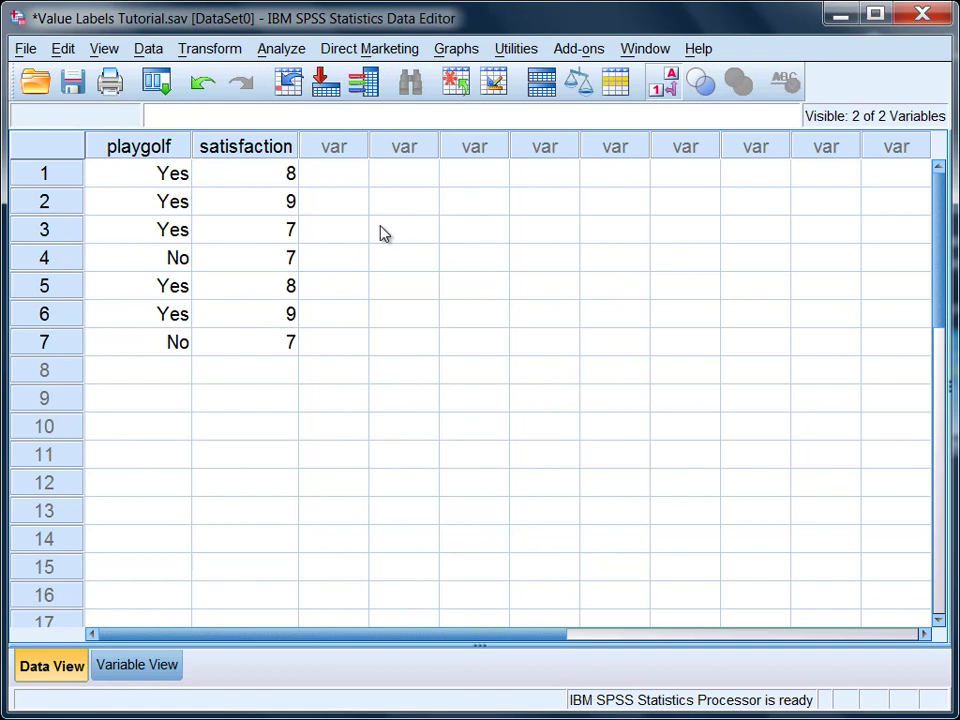
pyautogui.click(670, 88)
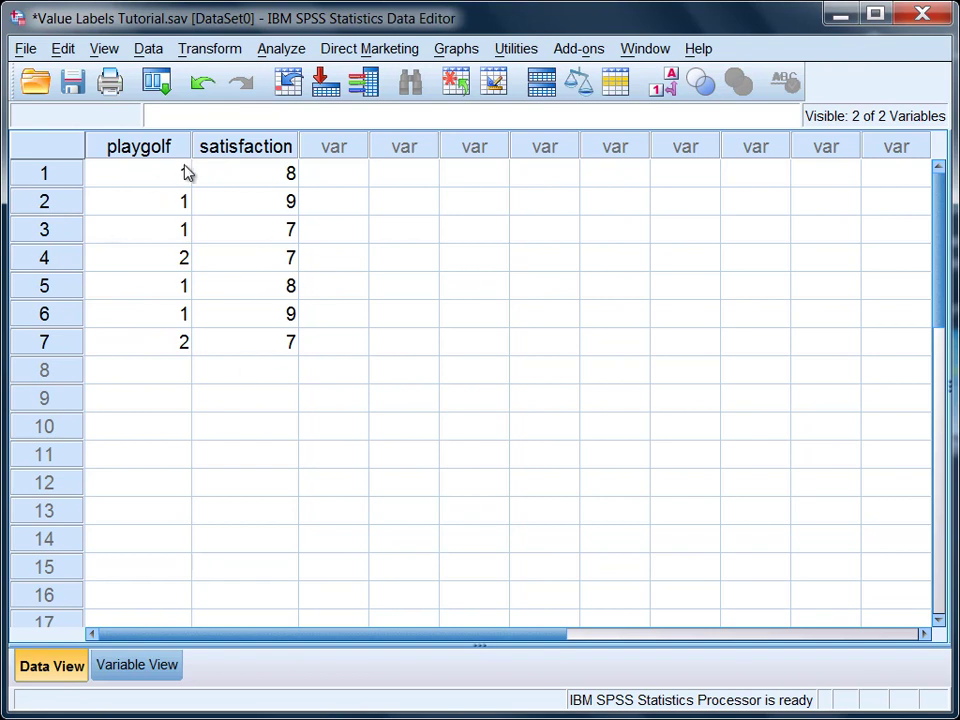
pyautogui.click(673, 89)
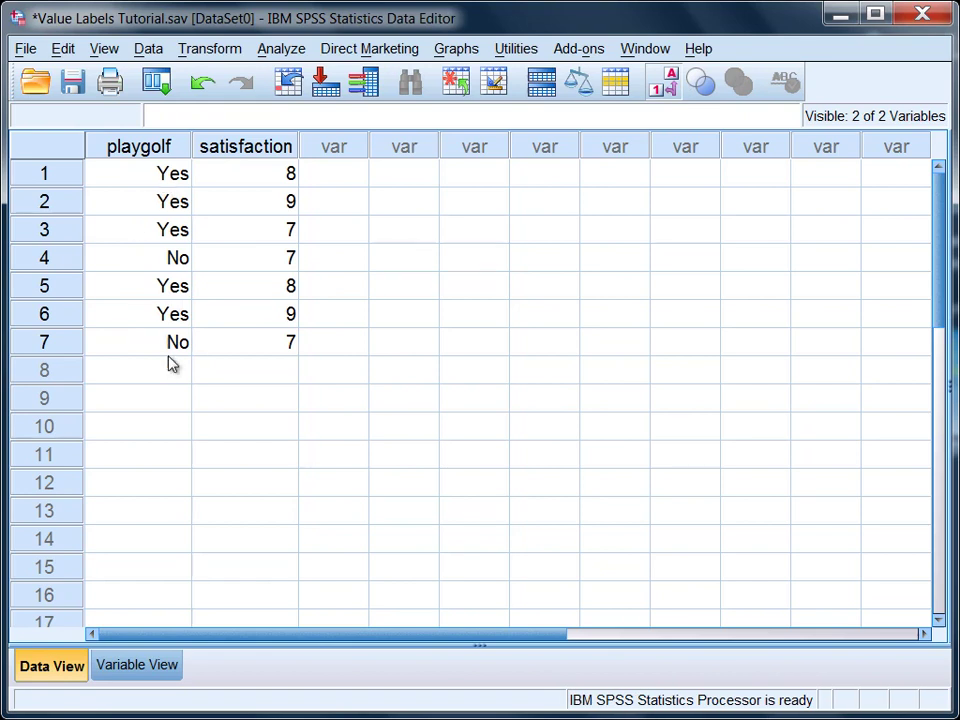
pyautogui.click(672, 84)
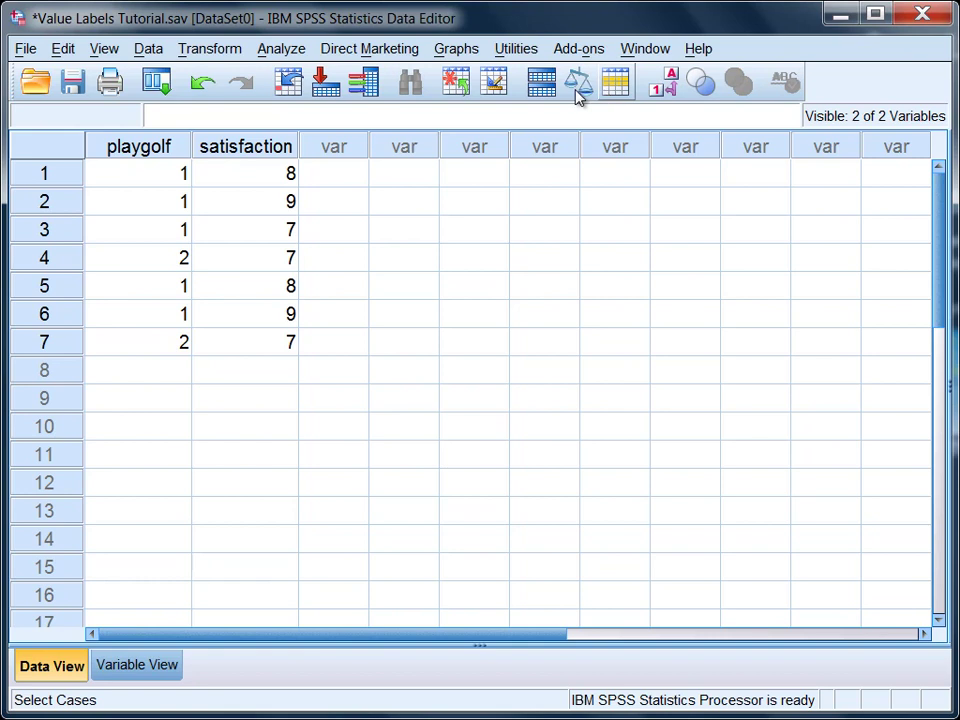
# - Set up Analyze > Descriptive Statistics > Frequencies with playgolf in Variable(s)
pyautogui.click(284, 50)
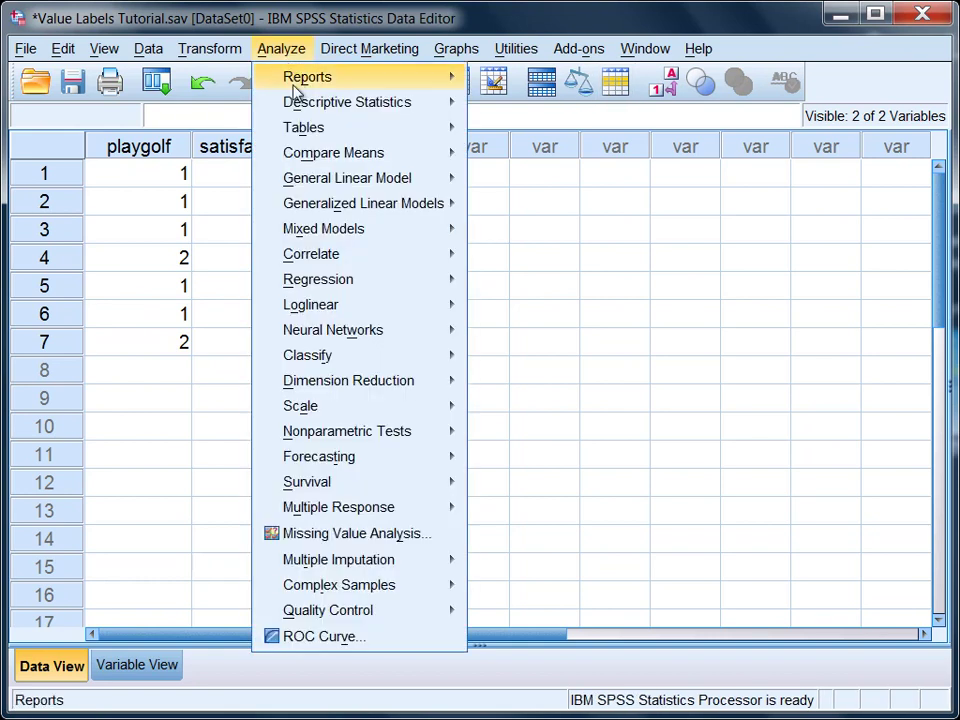
pyautogui.moveTo(291, 104)
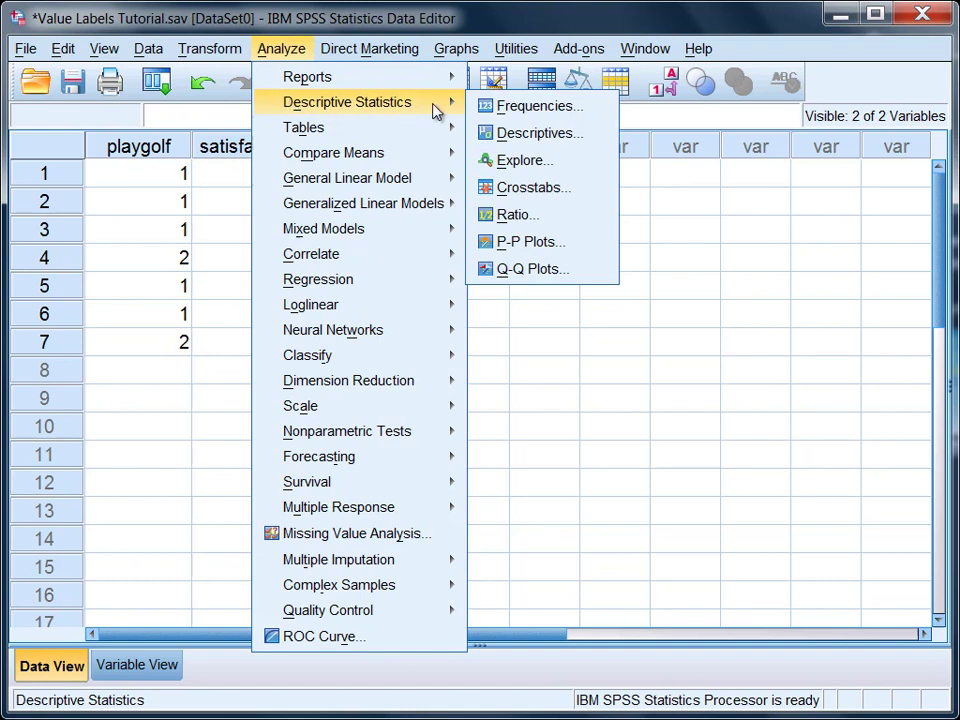
pyautogui.click(527, 108)
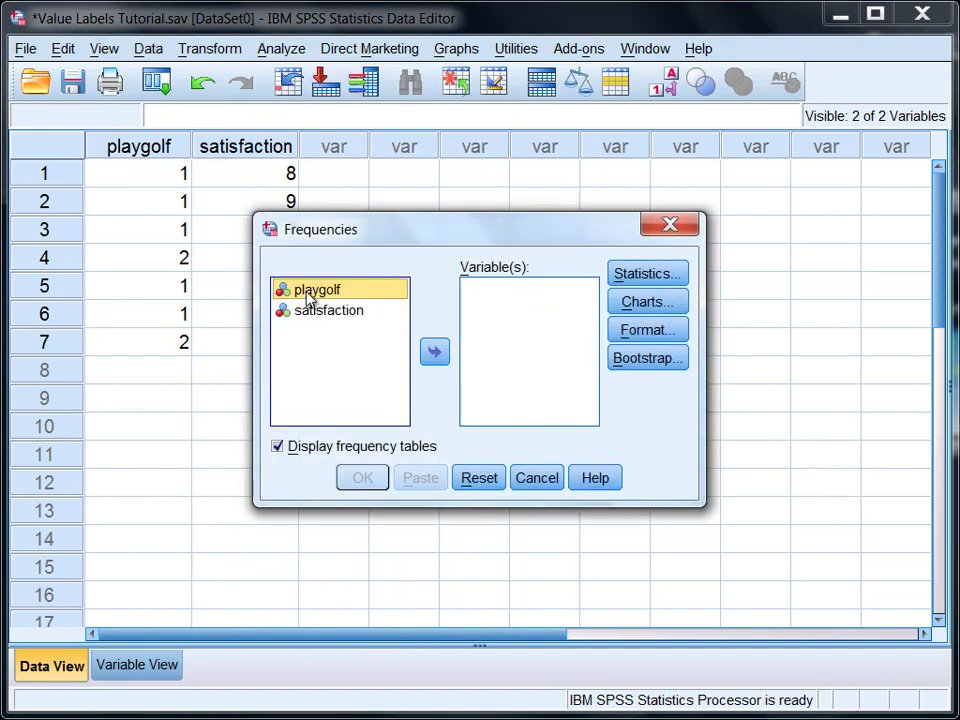
pyautogui.click(435, 355)
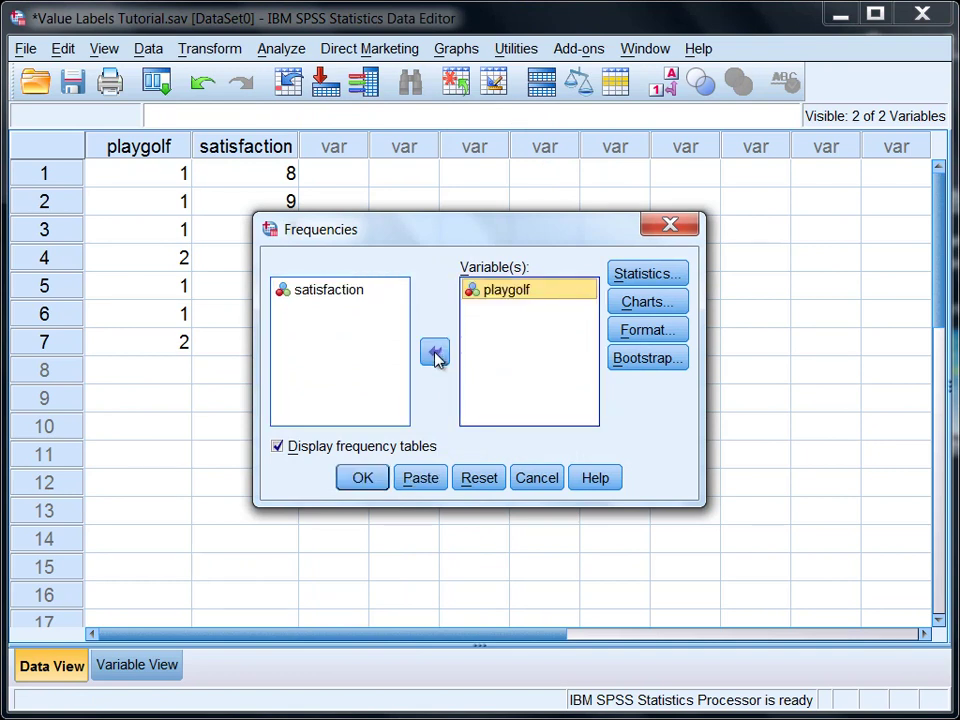
# - Run Frequencies and inspect the playgolf table: Yes 5 (71.4%), No 2 (28.6%)
pyautogui.click(367, 478)
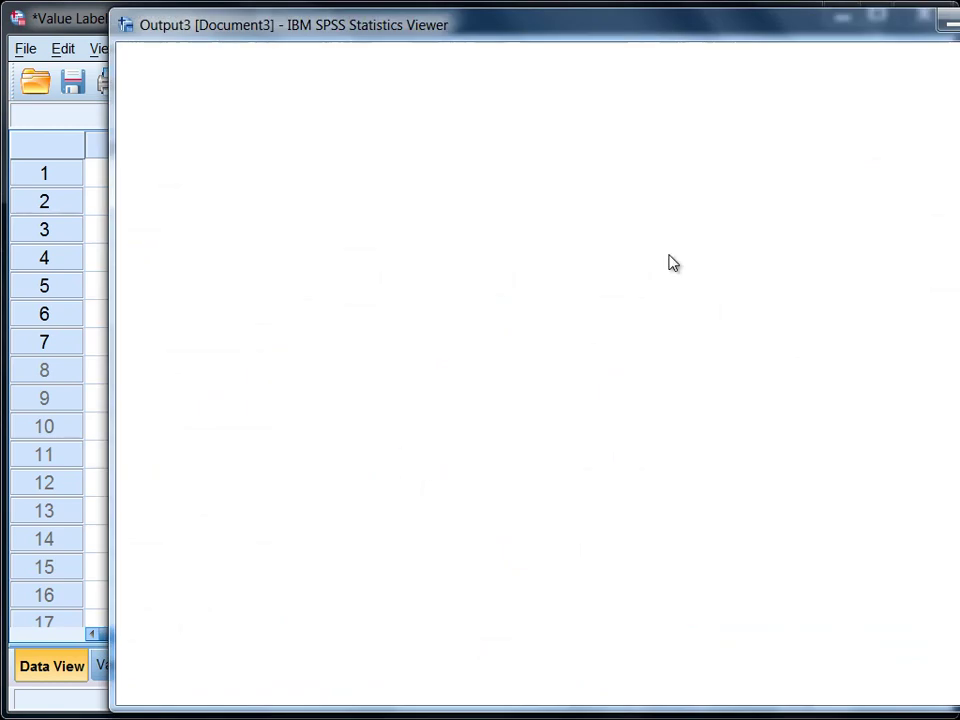
pyautogui.moveTo(800, 27); pyautogui.dragTo(724, 26)
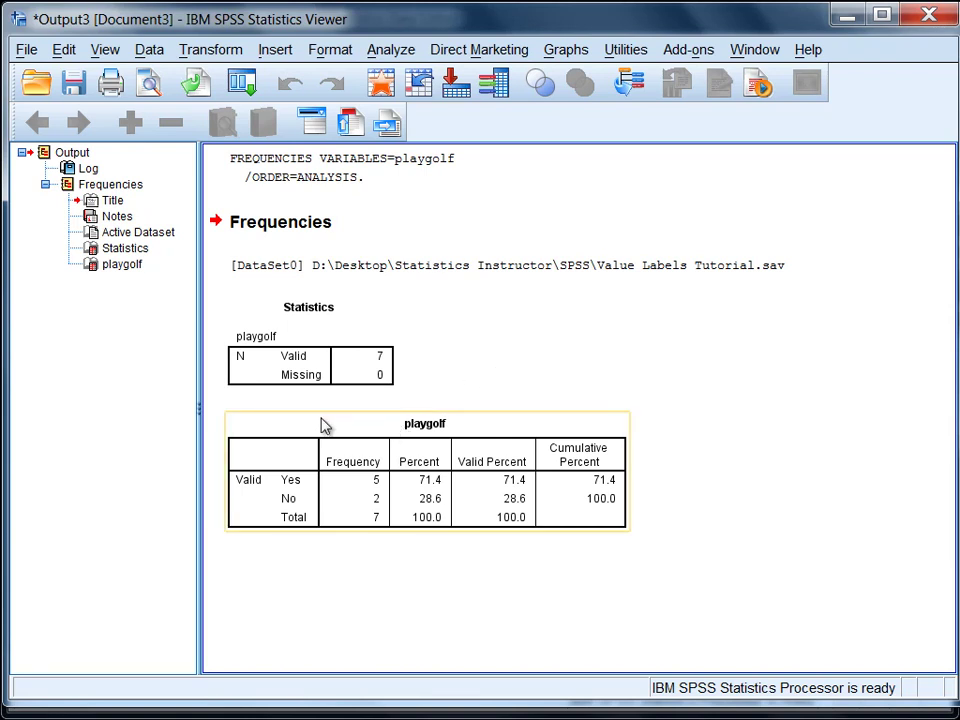
pyautogui.click(357, 432)
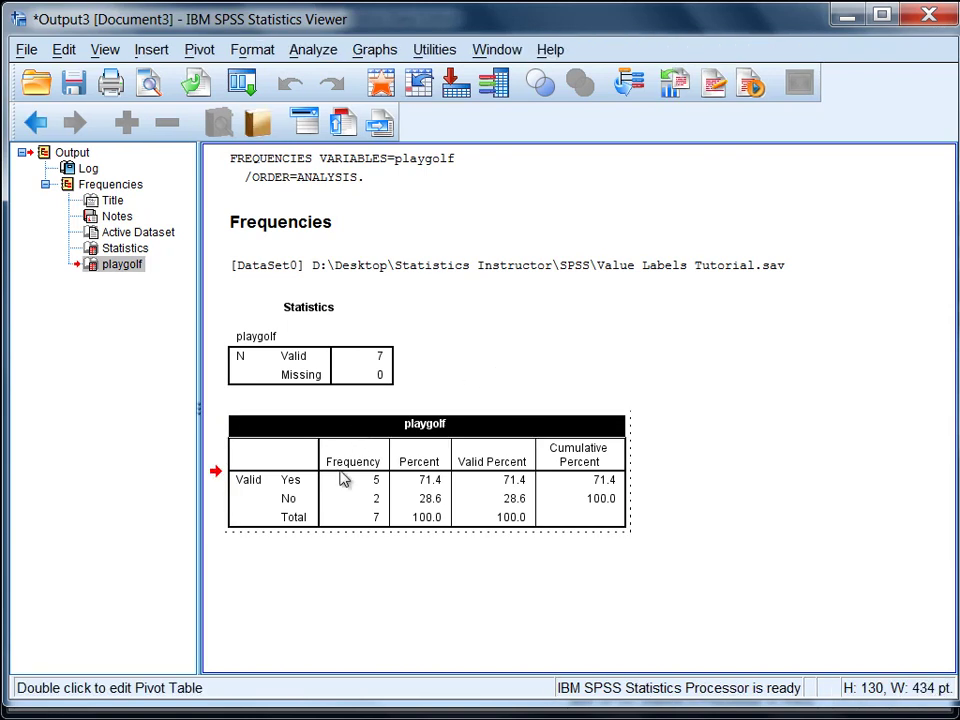